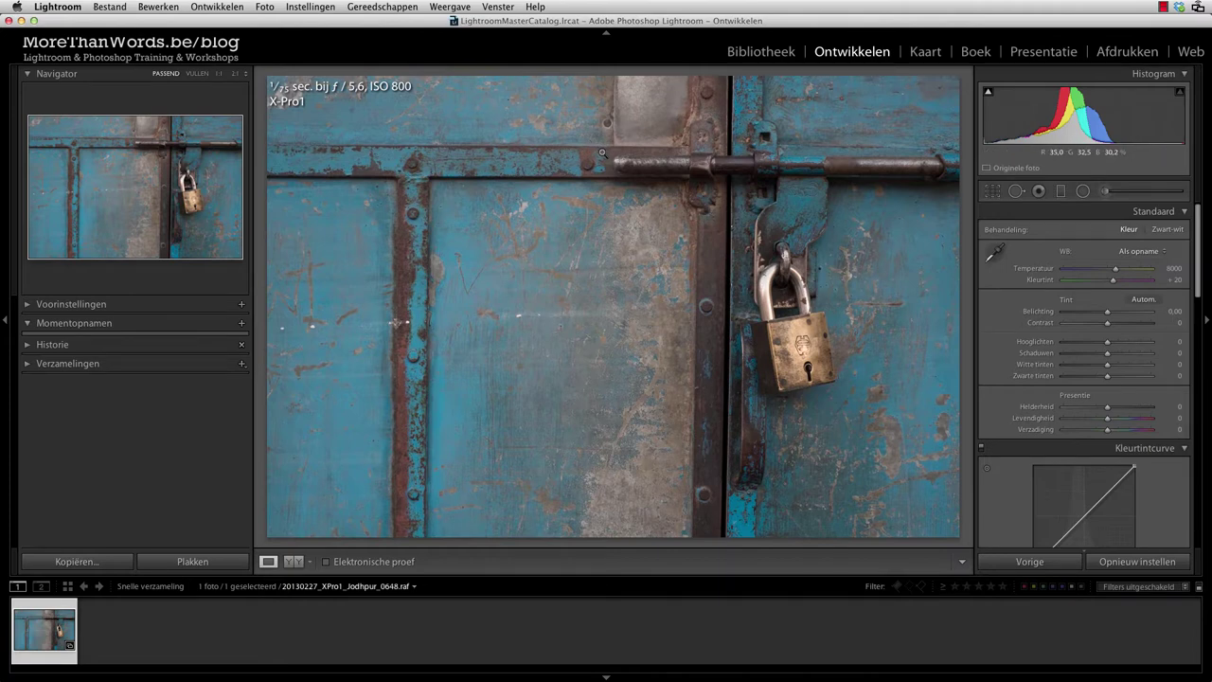
# Step: Collapse the Basic (Standaard) and Tone Curve (Kleurtintcurve) panels so the HSL panel shows
pyautogui.click(1184, 211)
pyautogui.click(1183, 230)
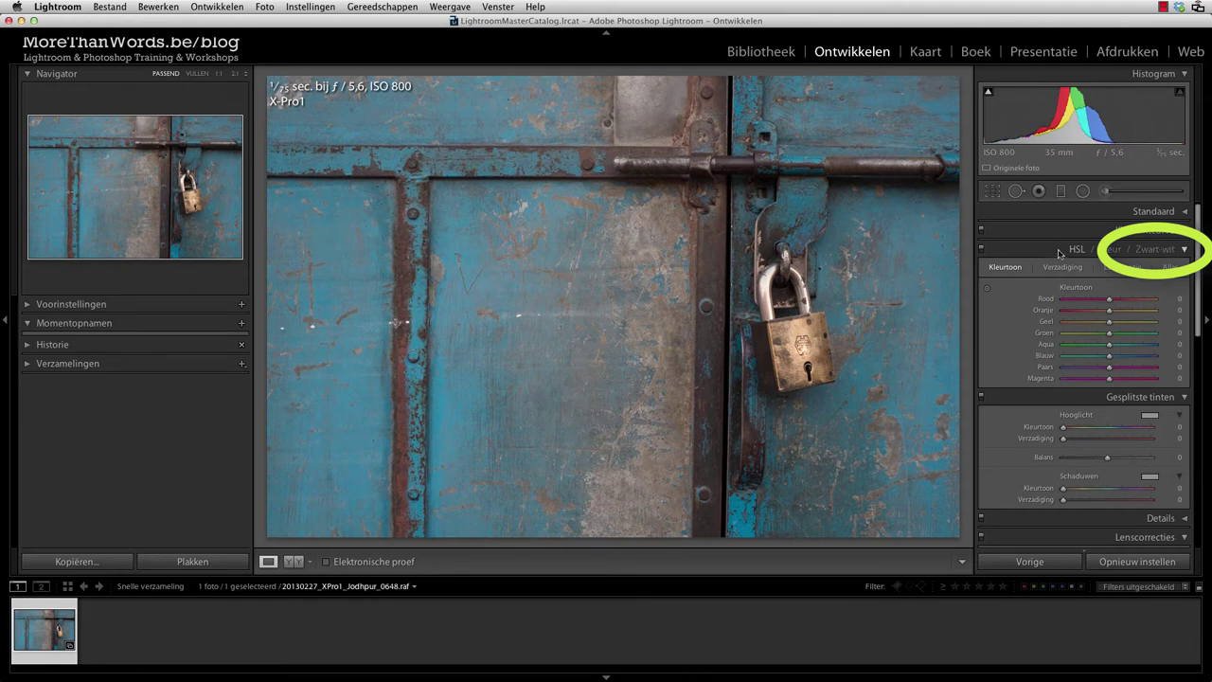
# Step: Convert the padlock photo to black and white, shown side by side with the colour original
pyautogui.click(1156, 251)
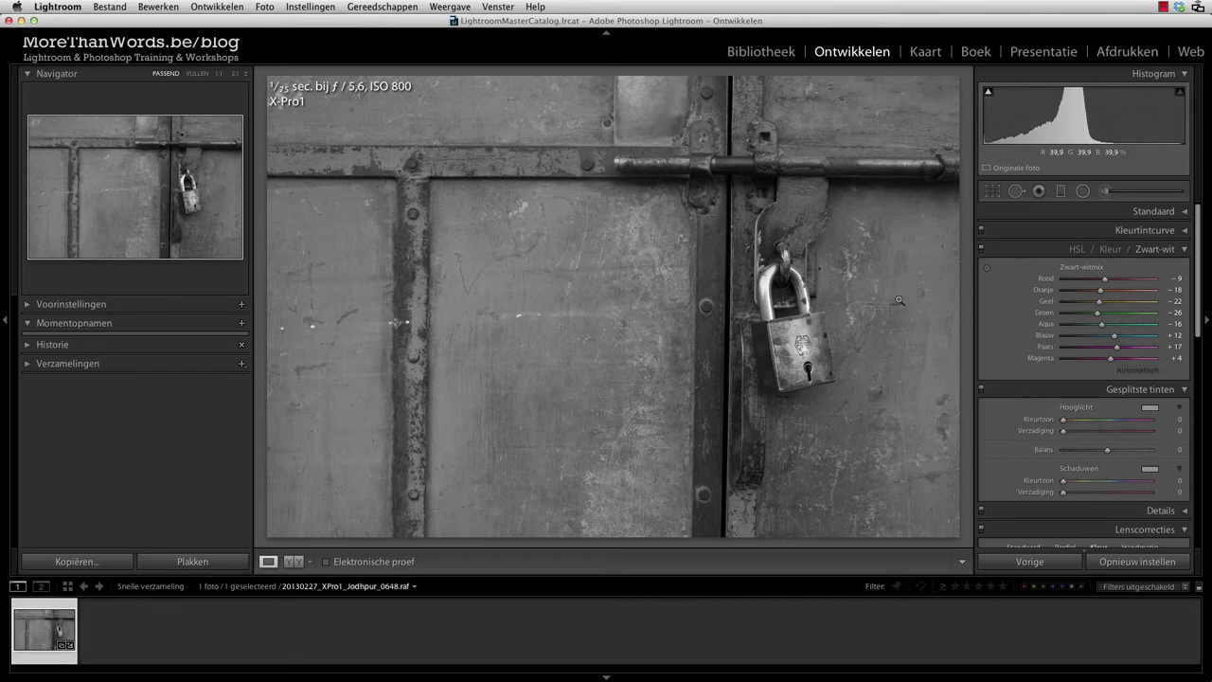
pyautogui.press('y')
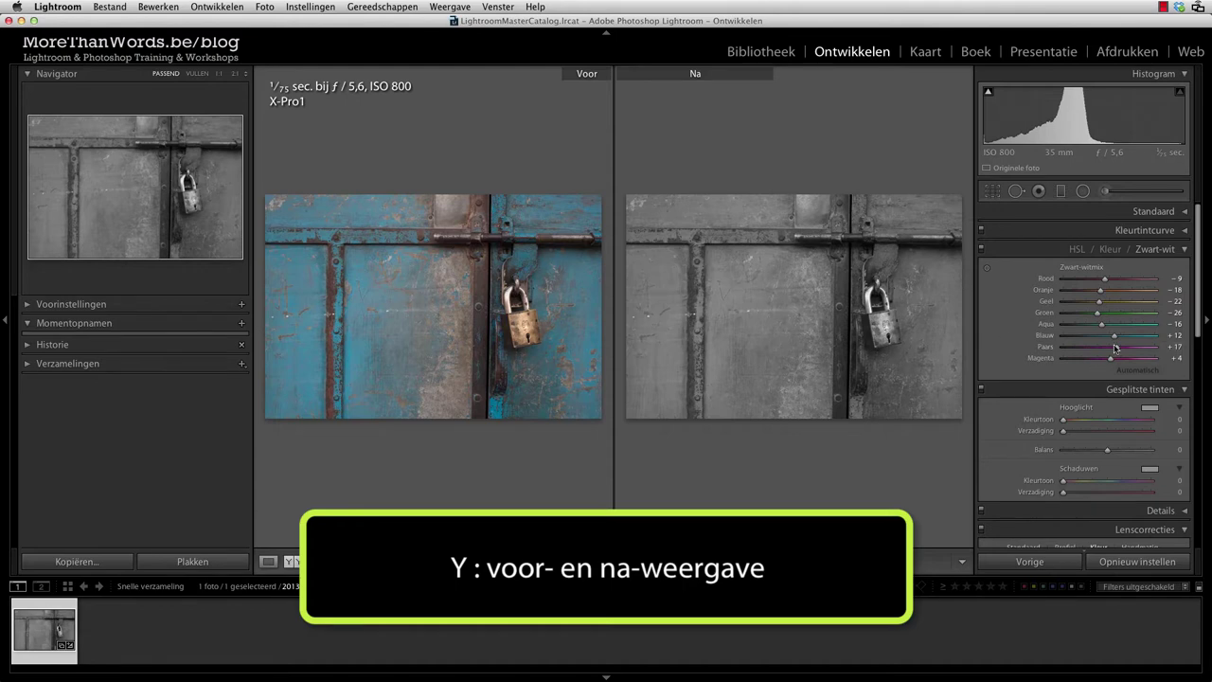
# Step: Darken the door in the B&W mix, bringing Blue and Aqua to −100 with sliders and targeted tool
pyautogui.moveTo(1113, 335); pyautogui.dragTo(1064, 341)
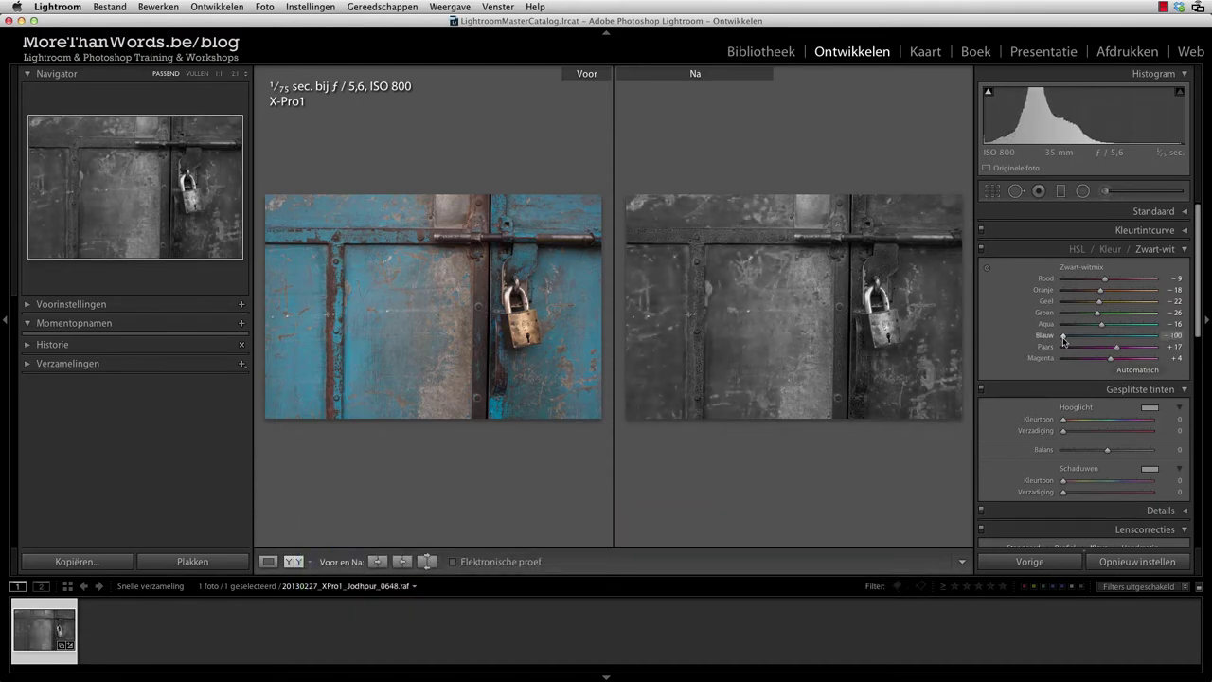
pyautogui.moveTo(1102, 324); pyautogui.dragTo(1087, 327)
pyautogui.moveTo(1079, 329); pyautogui.dragTo(1086, 329)
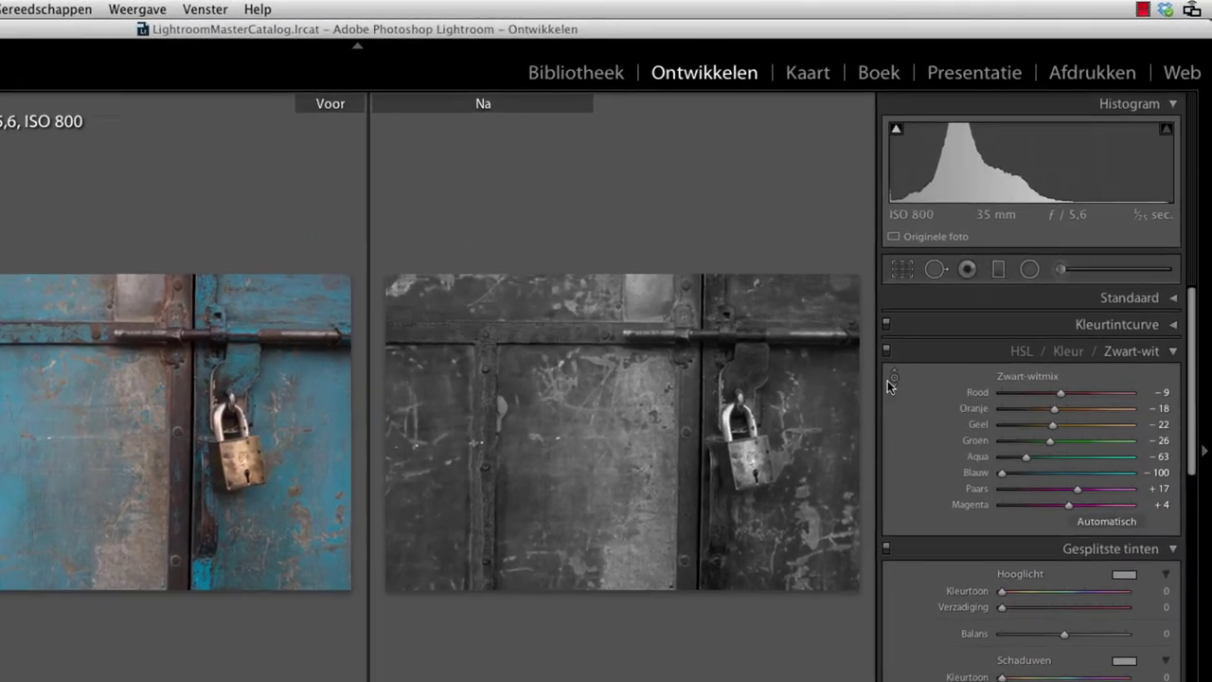
pyautogui.click(893, 378)
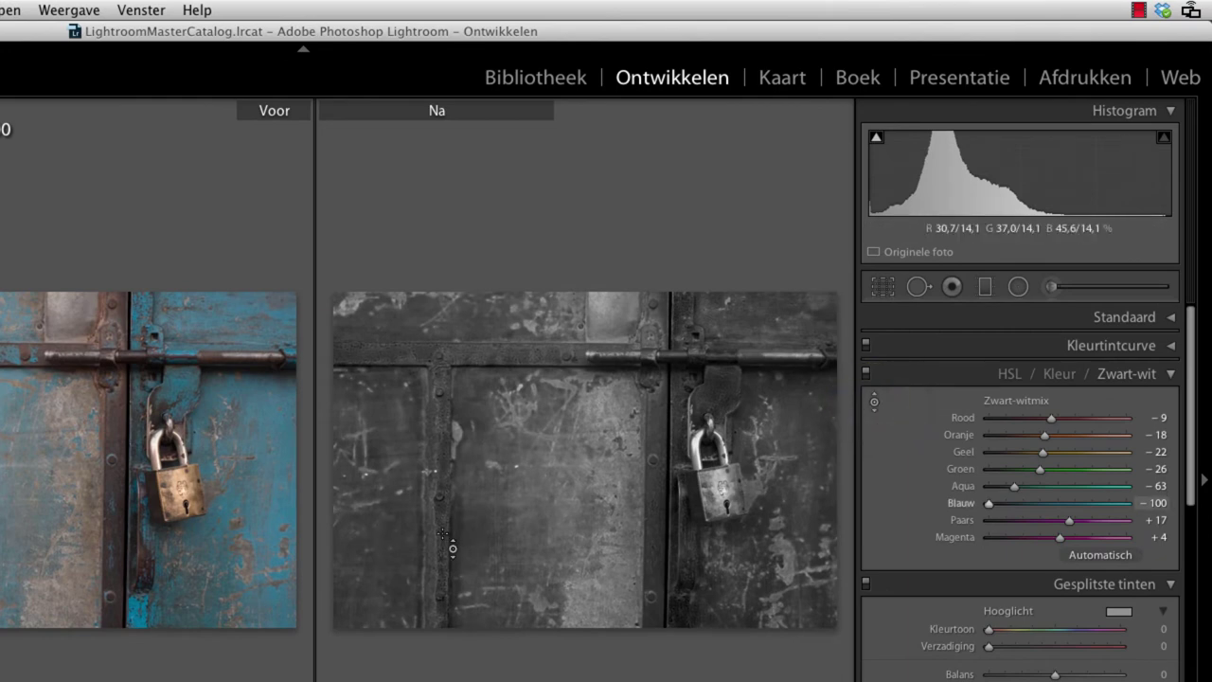
pyautogui.moveTo(388, 507); pyautogui.dragTo(388, 513)
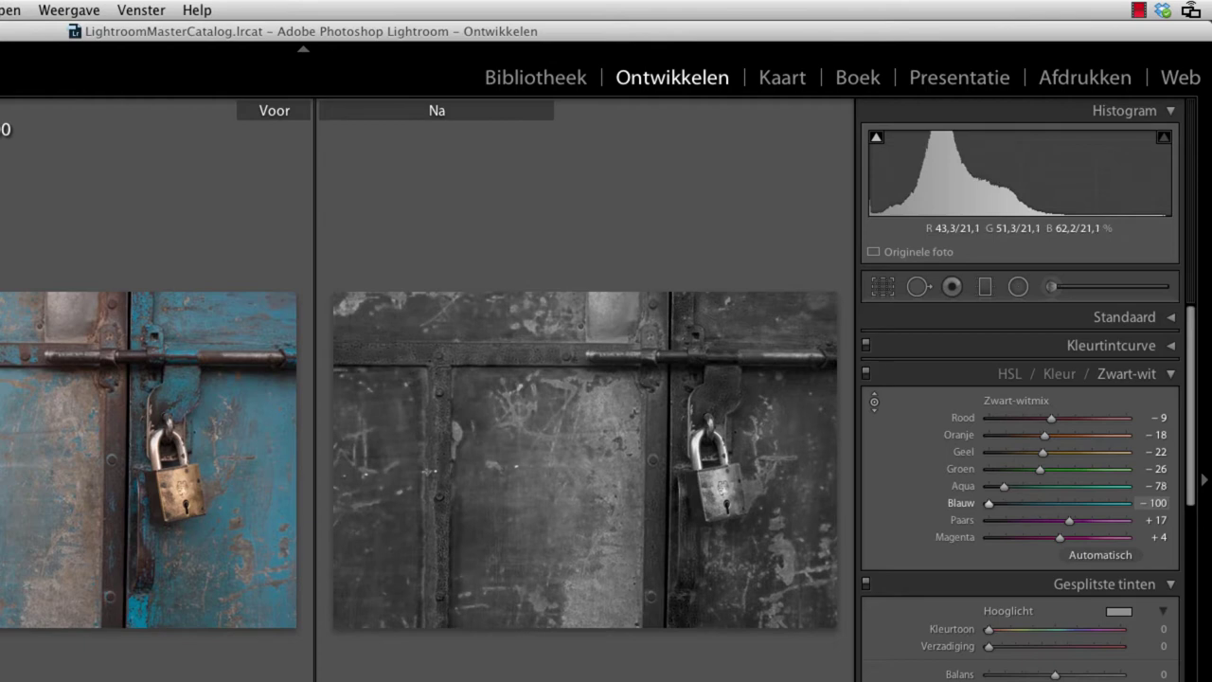
pyautogui.moveTo(426, 471); pyautogui.dragTo(426, 421)
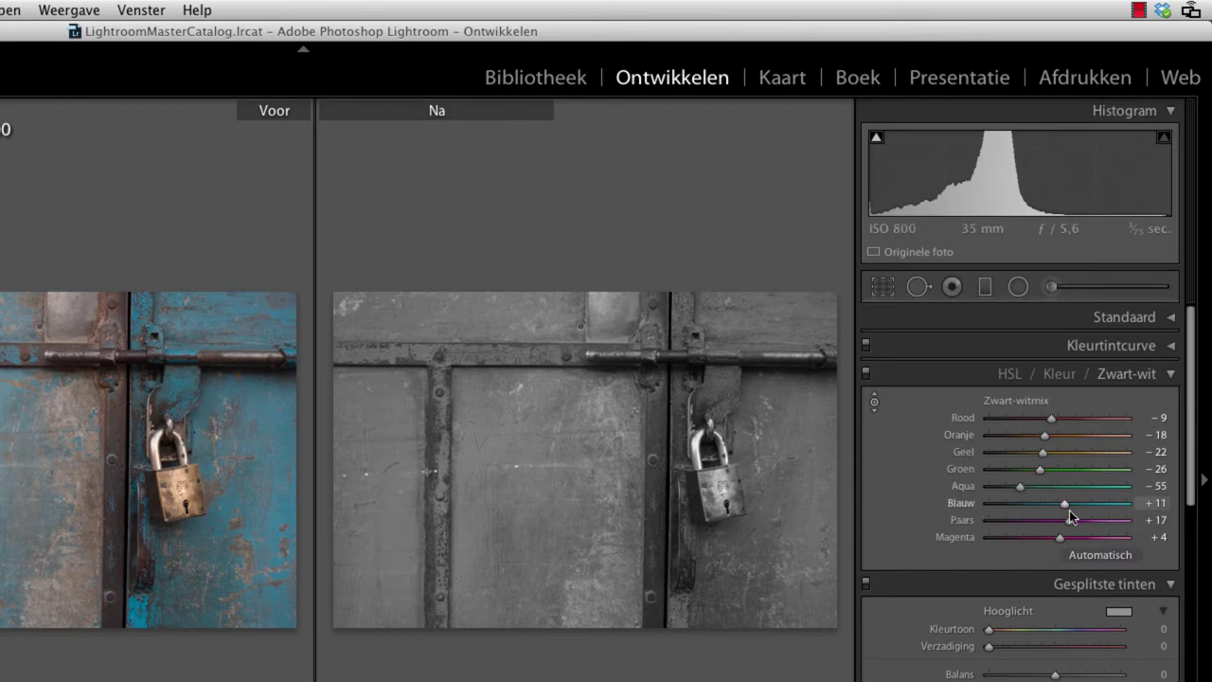
pyautogui.moveTo(1065, 503)
pyautogui.mouseDown()
pyautogui.moveTo(988, 503)
pyautogui.moveTo(1002, 485)
pyautogui.moveTo(989, 486)
pyautogui.mouseUp()
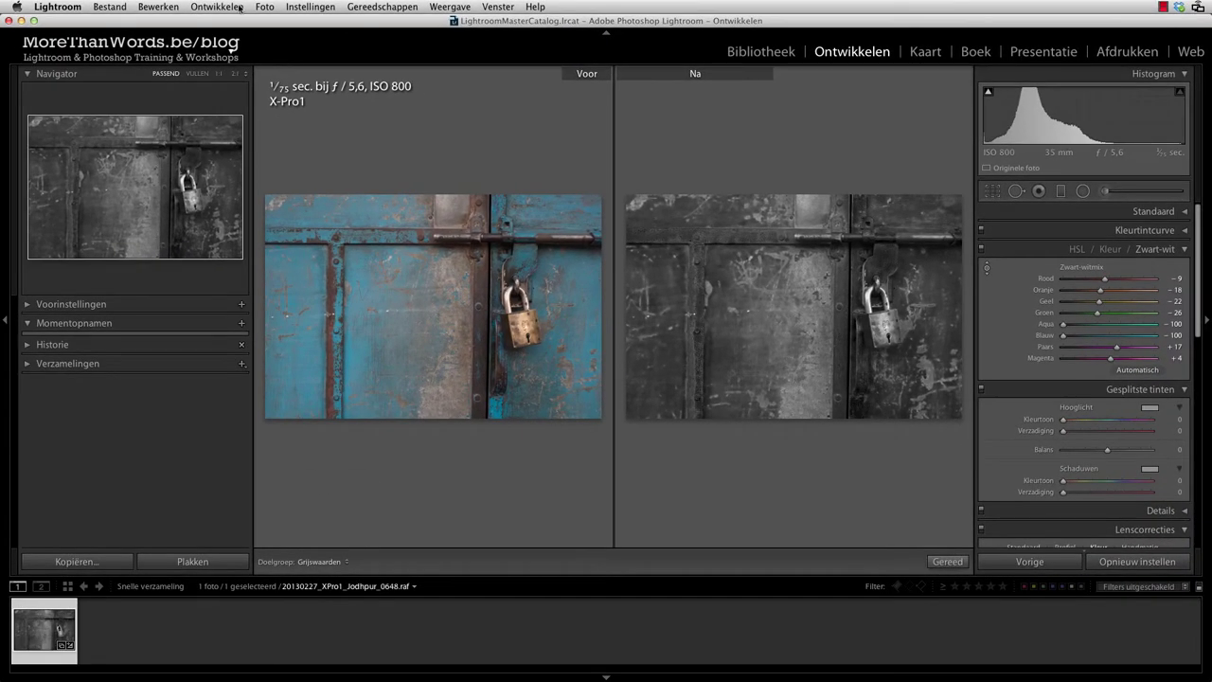
# Step: Create a virtual copy of the photo and return the copy to colour
pyautogui.click(264, 8)
pyautogui.click(308, 92)
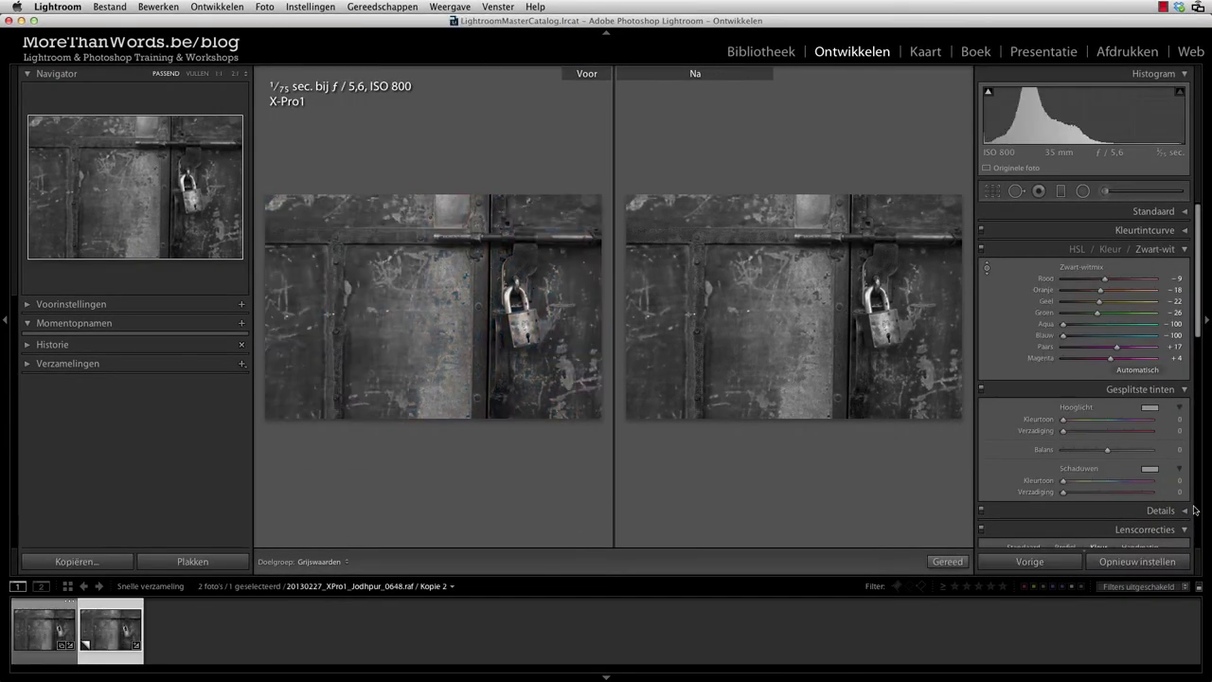
pyautogui.click(1146, 567)
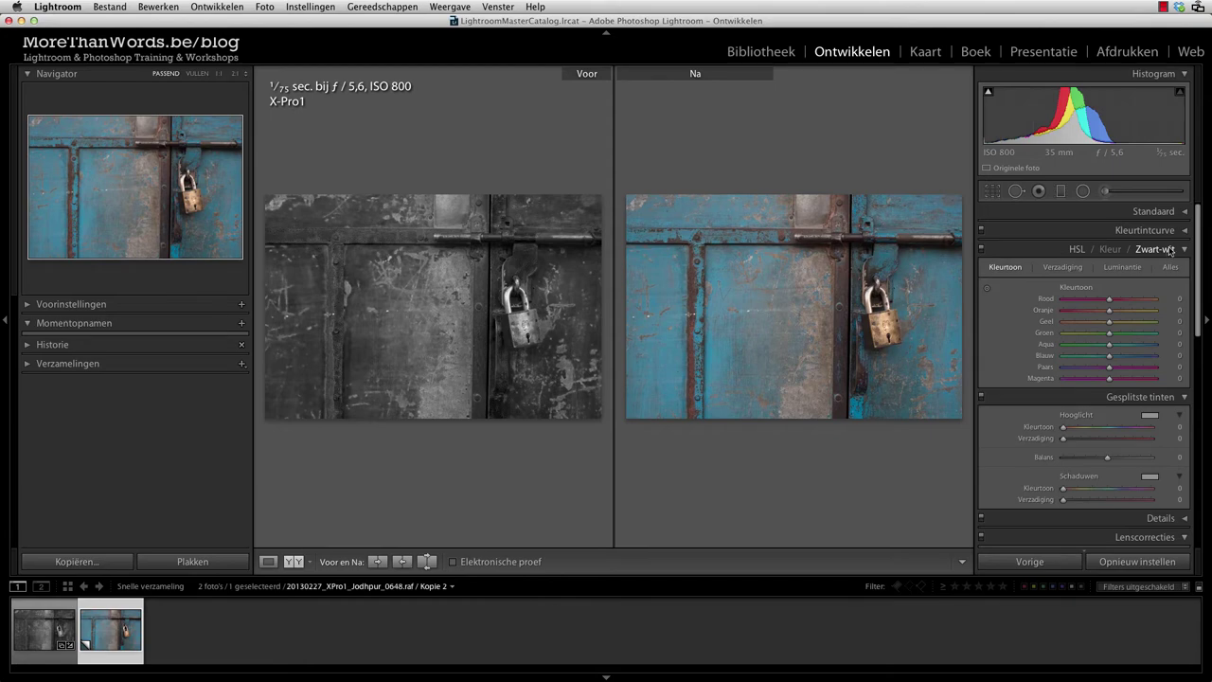
# Step: Set all eight HSL saturation sliders on the copy to −100, turning it grey
pyautogui.click(1076, 250)
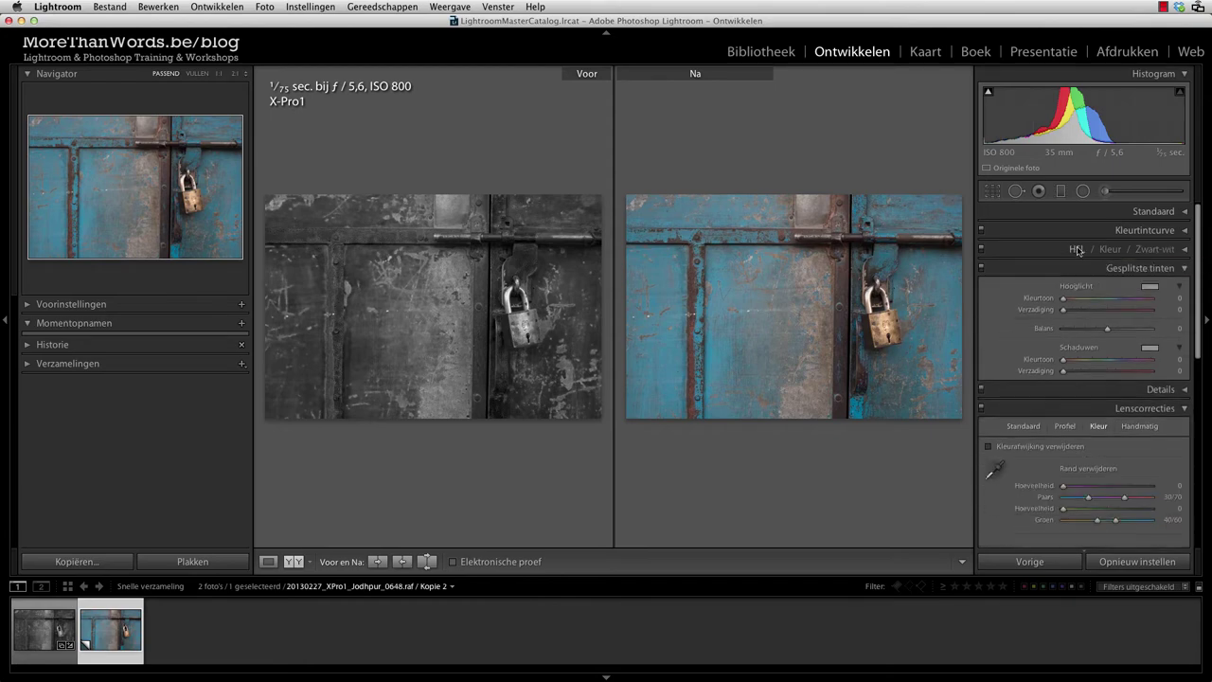
pyautogui.click(1076, 250)
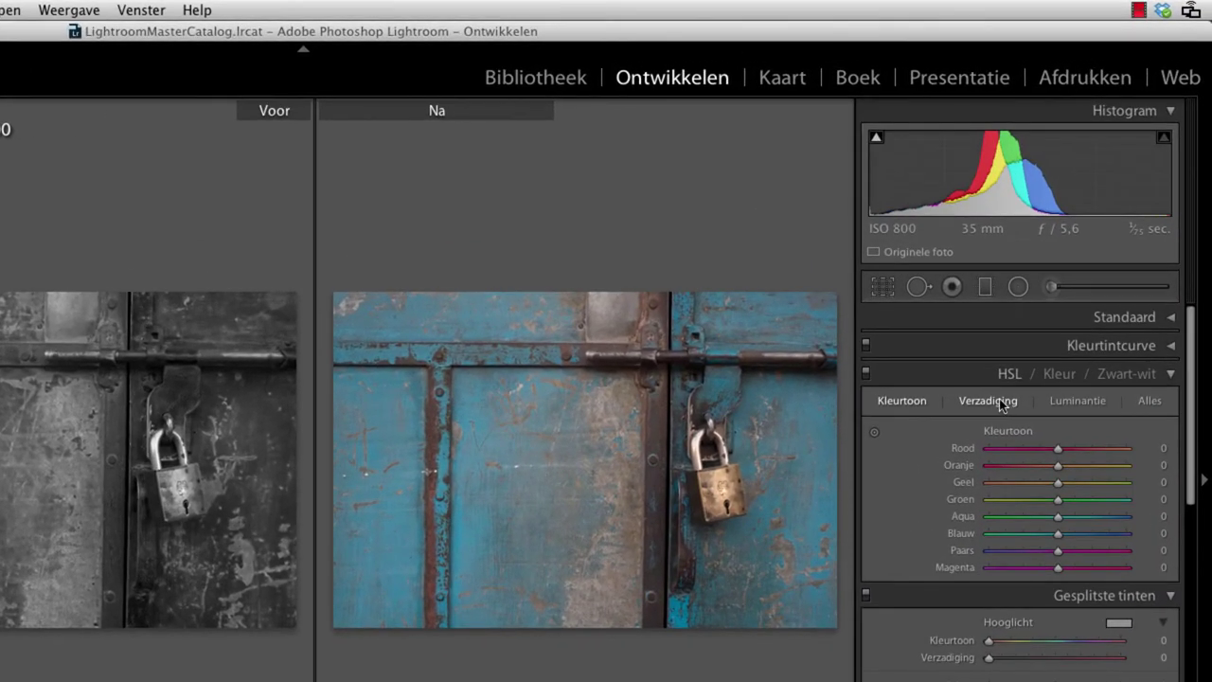
pyautogui.click(999, 398)
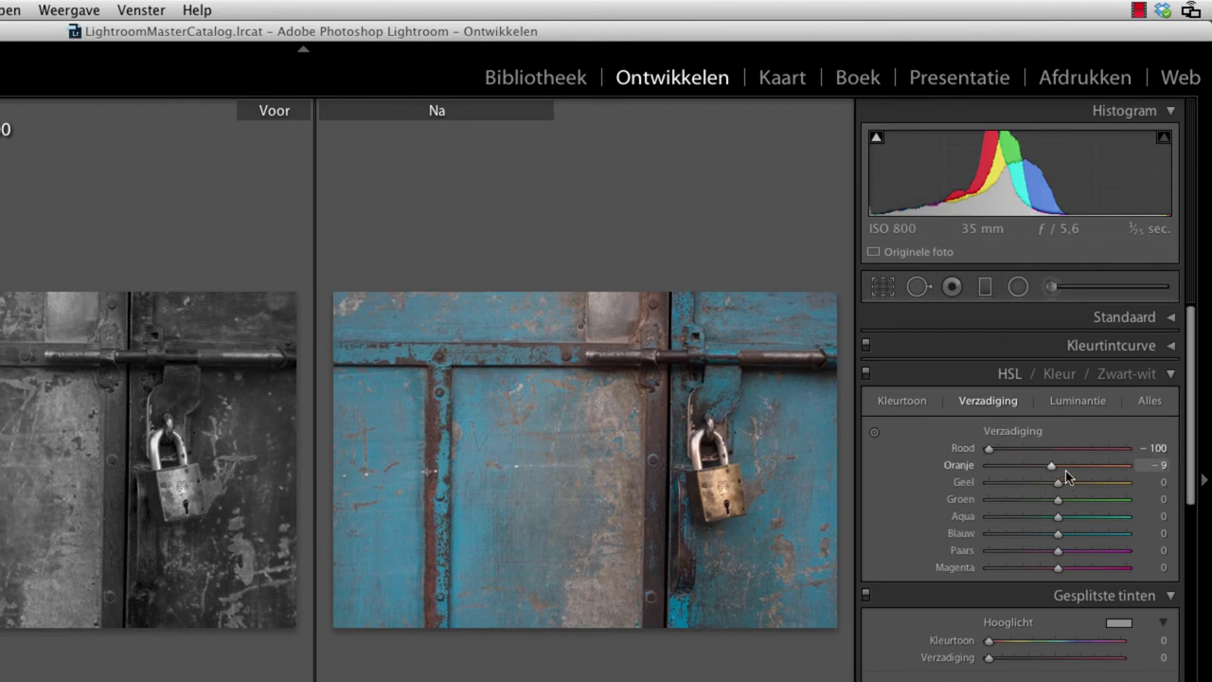
pyautogui.moveTo(1058, 465)
pyautogui.mouseDown()
pyautogui.moveTo(957, 474)
pyautogui.moveTo(956, 499)
pyautogui.mouseUp()
pyautogui.moveTo(1058, 499); pyautogui.dragTo(956, 503)
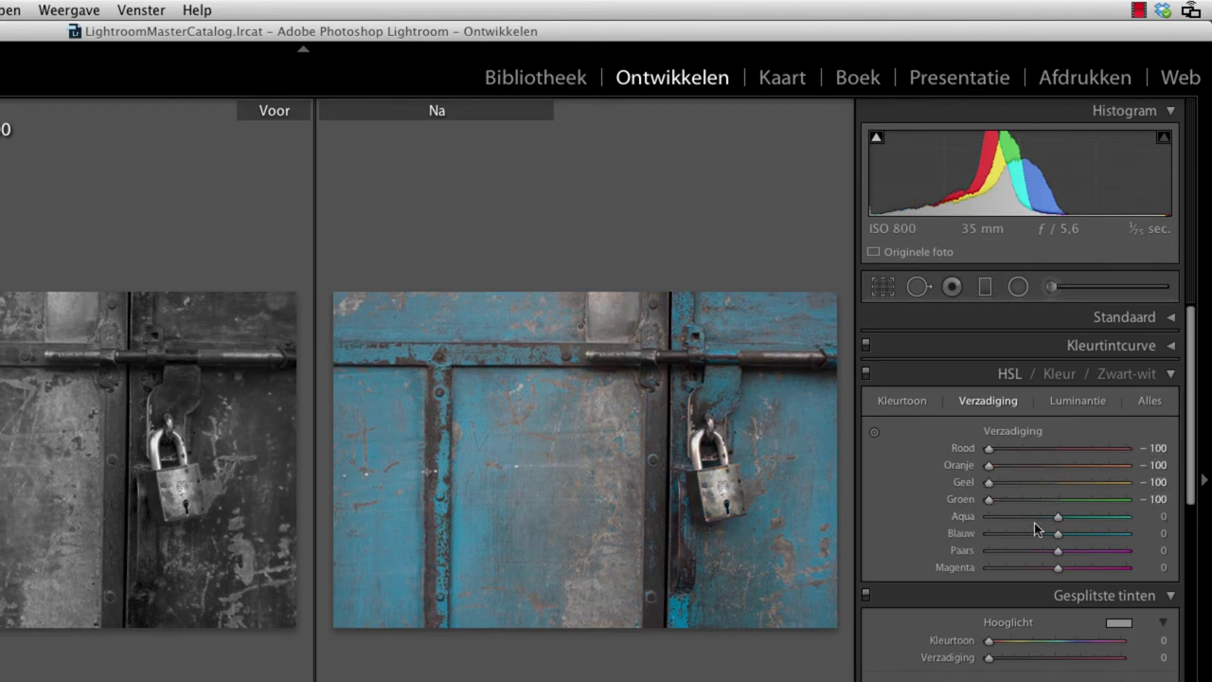
pyautogui.moveTo(1034, 523)
pyautogui.mouseDown()
pyautogui.moveTo(945, 522)
pyautogui.moveTo(976, 536)
pyautogui.mouseUp()
pyautogui.moveTo(1058, 550); pyautogui.dragTo(975, 552)
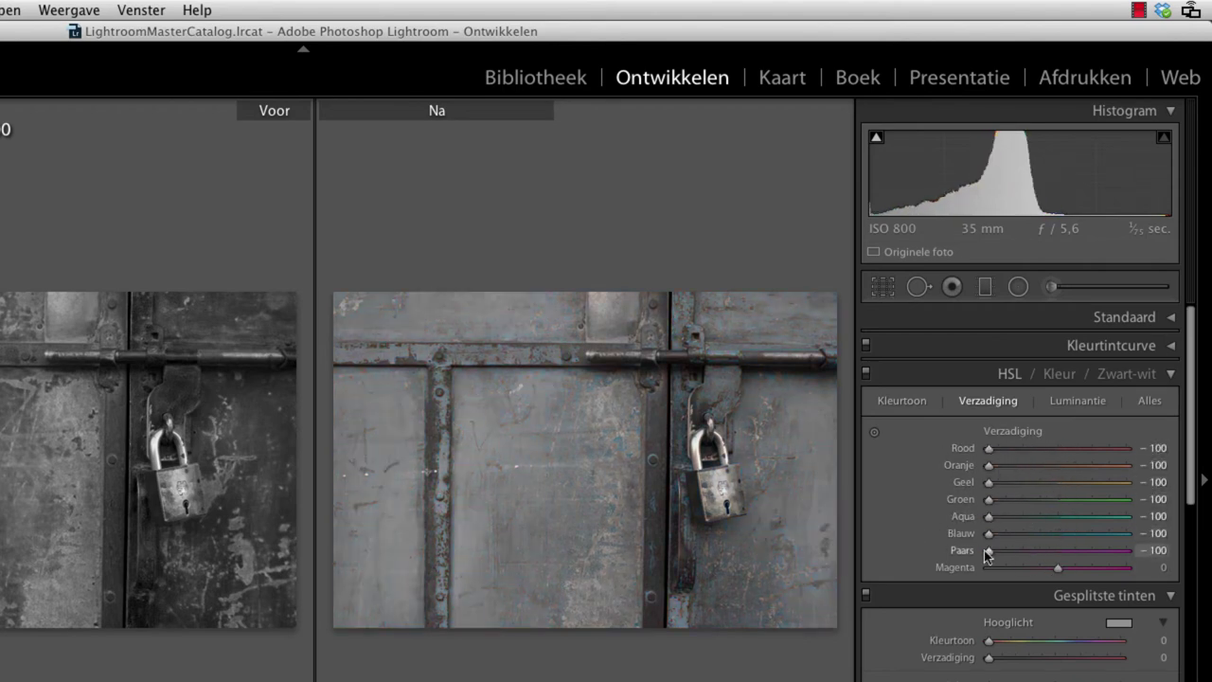
pyautogui.moveTo(1055, 569); pyautogui.dragTo(971, 572)
# Step: Set the Blue and Aqua HSL luminance values to −100 on the grey copy
pyautogui.click(1082, 402)
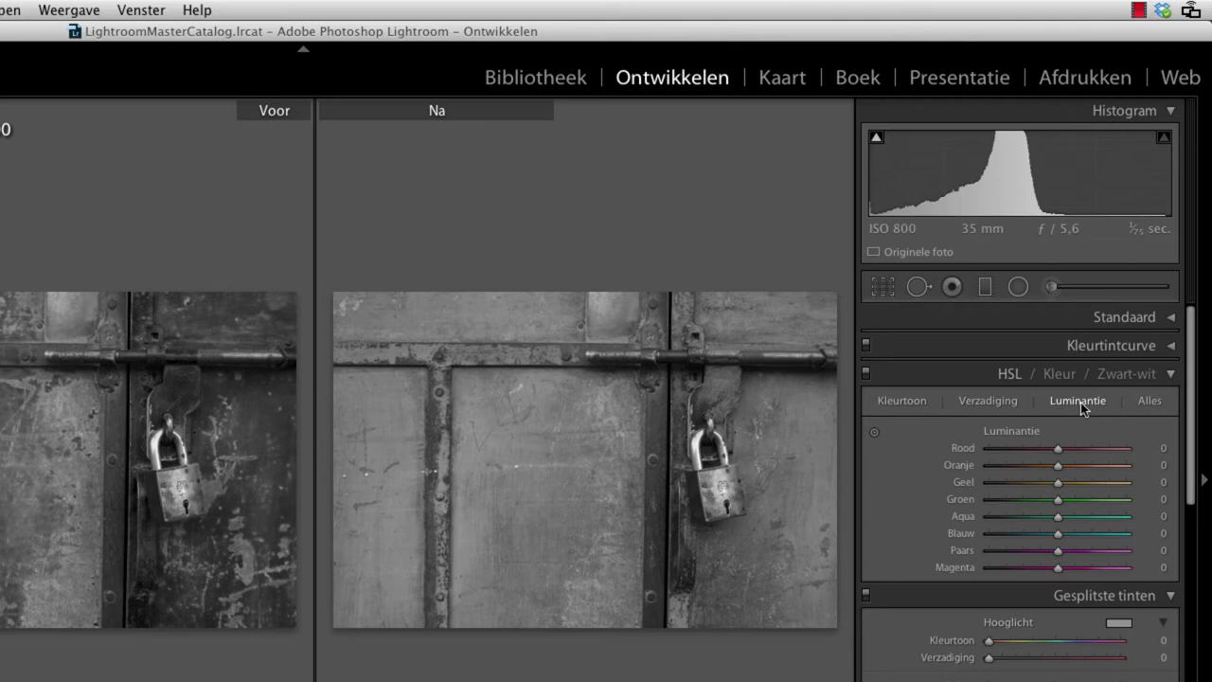
pyautogui.moveTo(1058, 533); pyautogui.dragTo(989, 533)
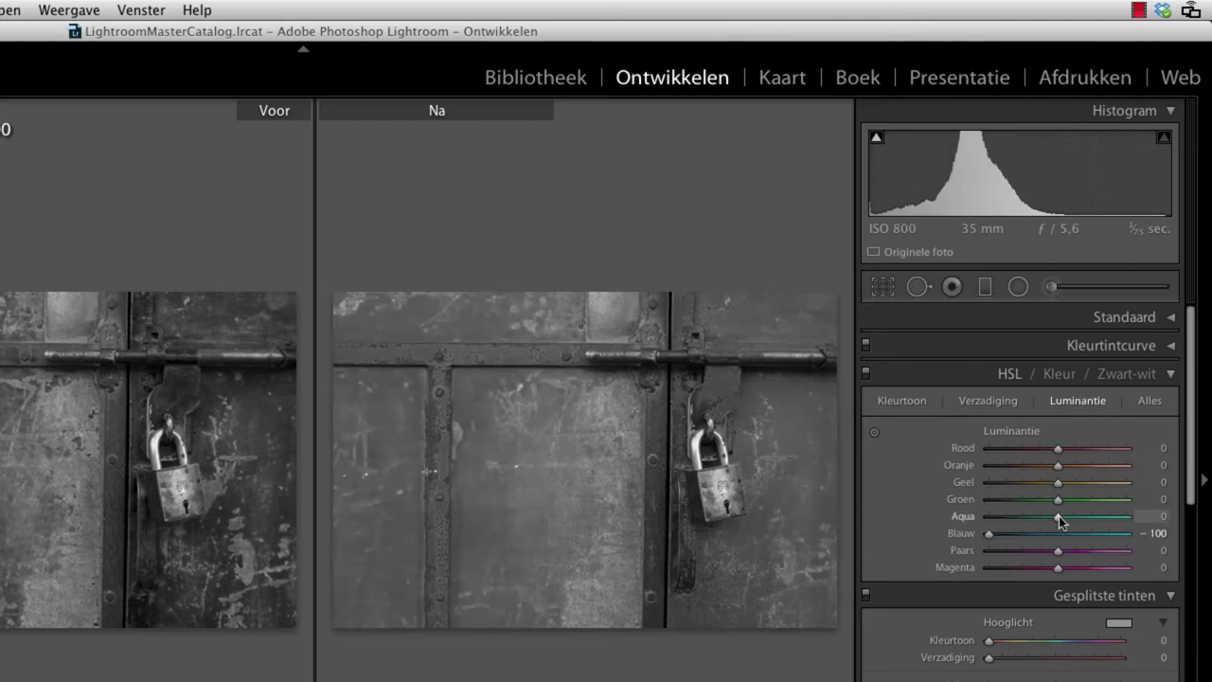
pyautogui.moveTo(1059, 519); pyautogui.dragTo(1003, 523)
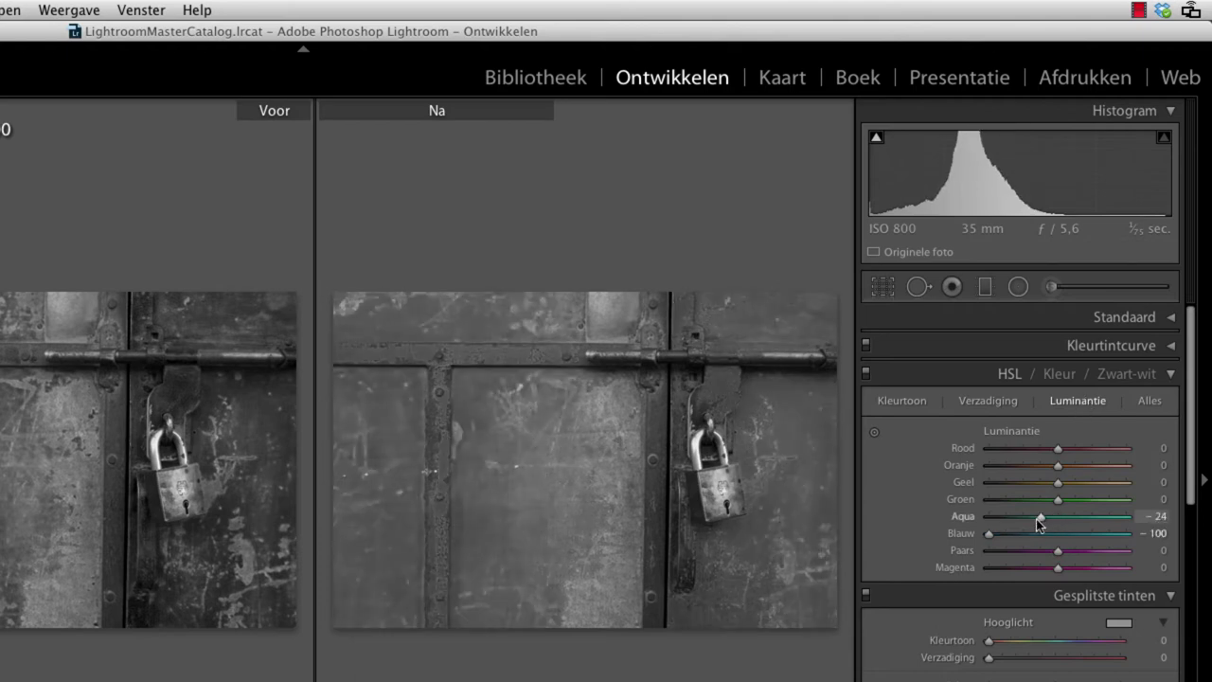
pyautogui.moveTo(1004, 522); pyautogui.dragTo(919, 526)
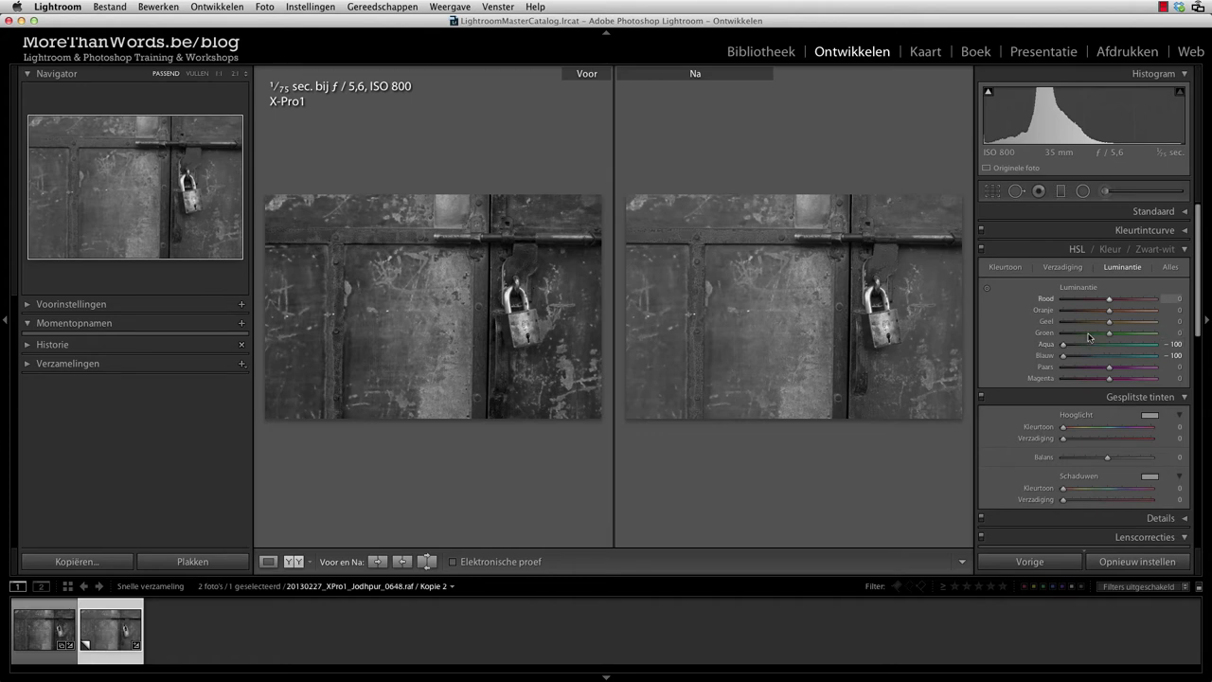
# Step: Expand the Basic panel, view the B&W-mix original, then go back to Kopie 2
pyautogui.click(1160, 211)
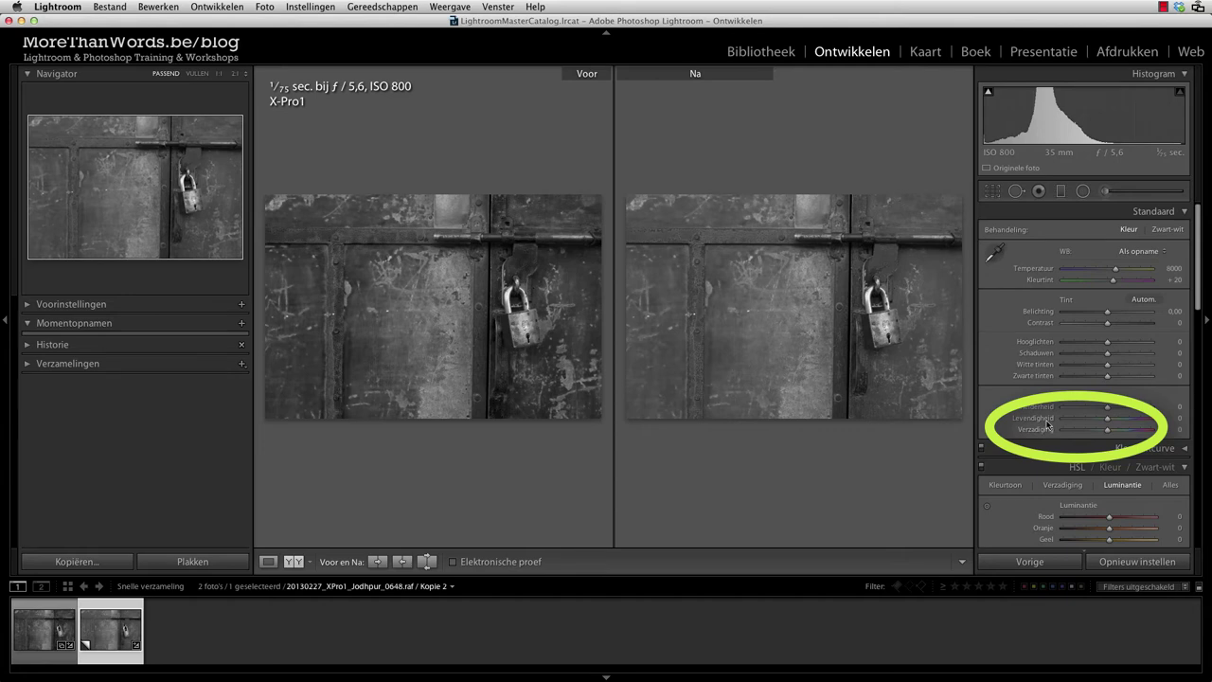
pyautogui.click(47, 631)
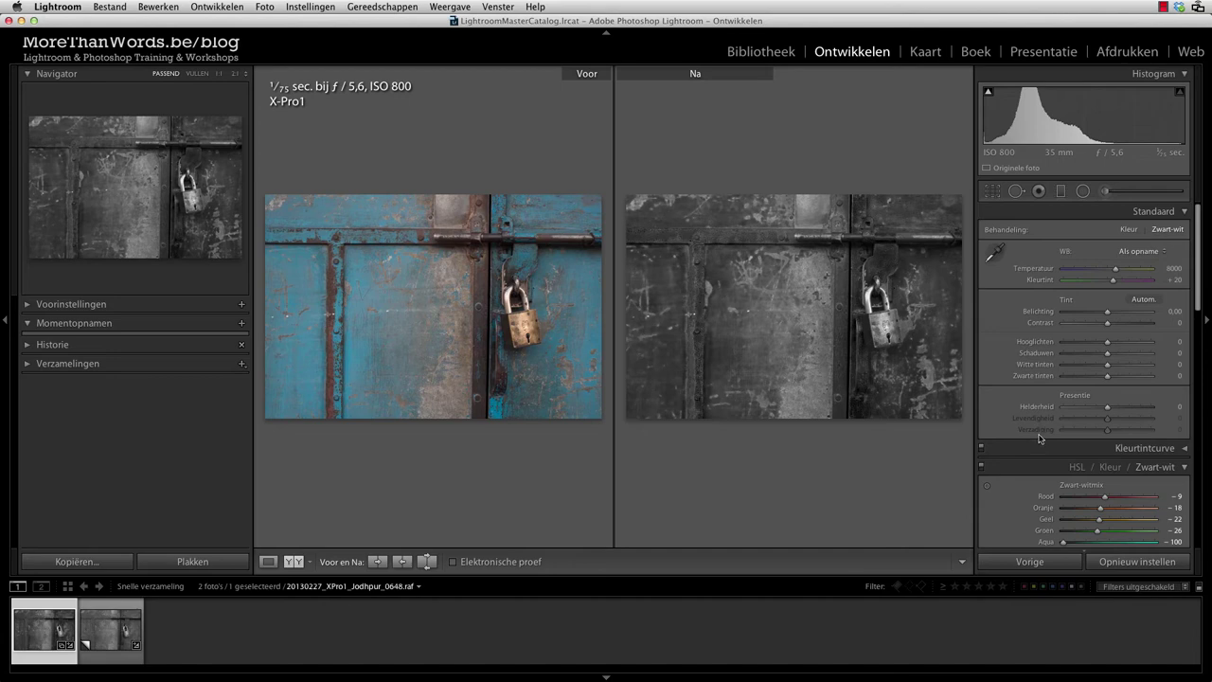
pyautogui.press('Right')
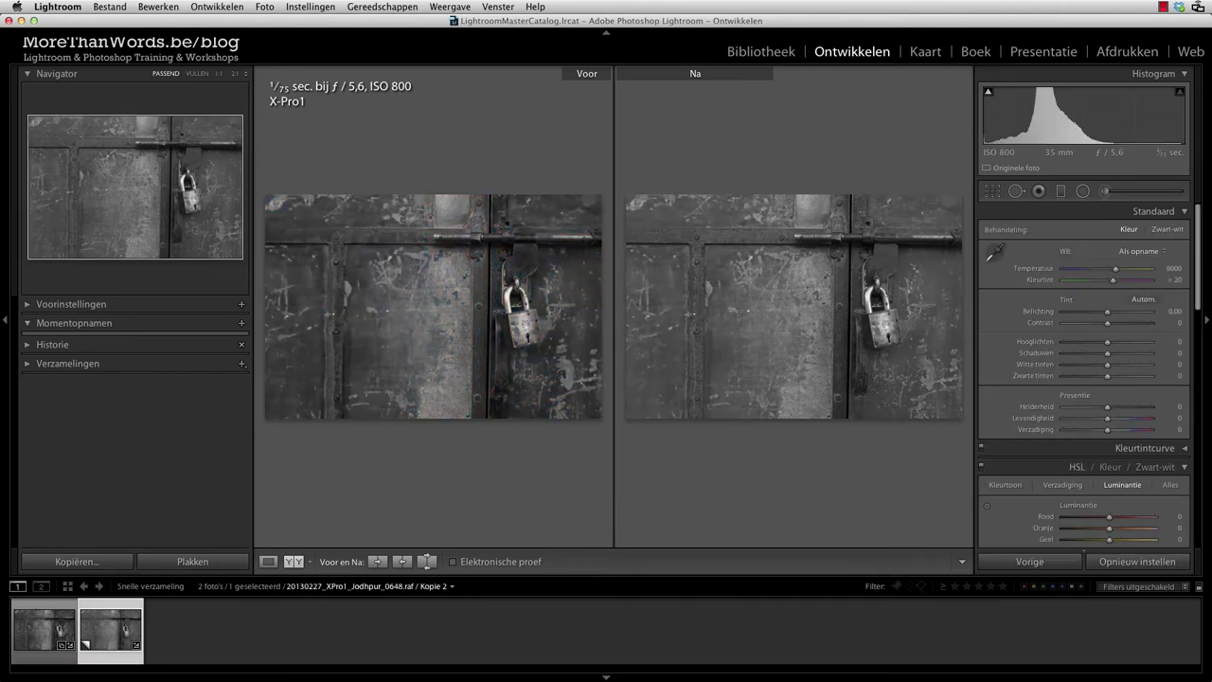
# Step: Review the copy's HSL saturation and luminance, then set Vibrance −100 and Saturation +100
pyautogui.scroll(-3, 1192, 290)
pyautogui.scroll(-2, 1137, 293)
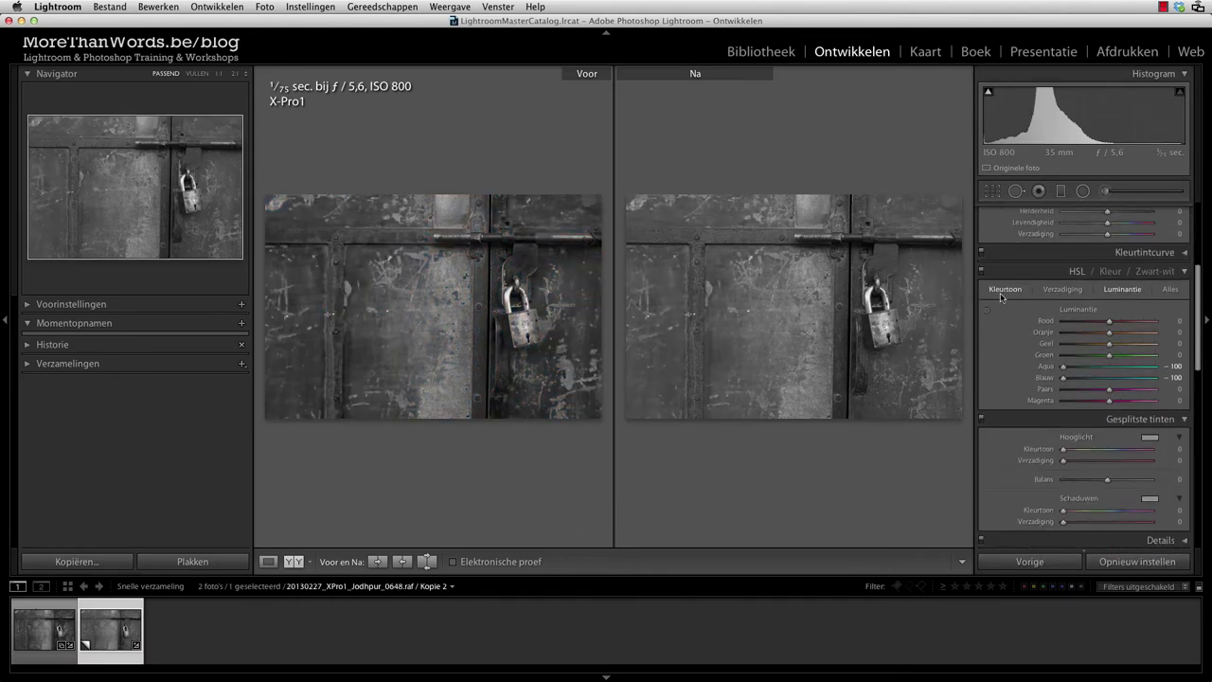
pyautogui.click(1053, 292)
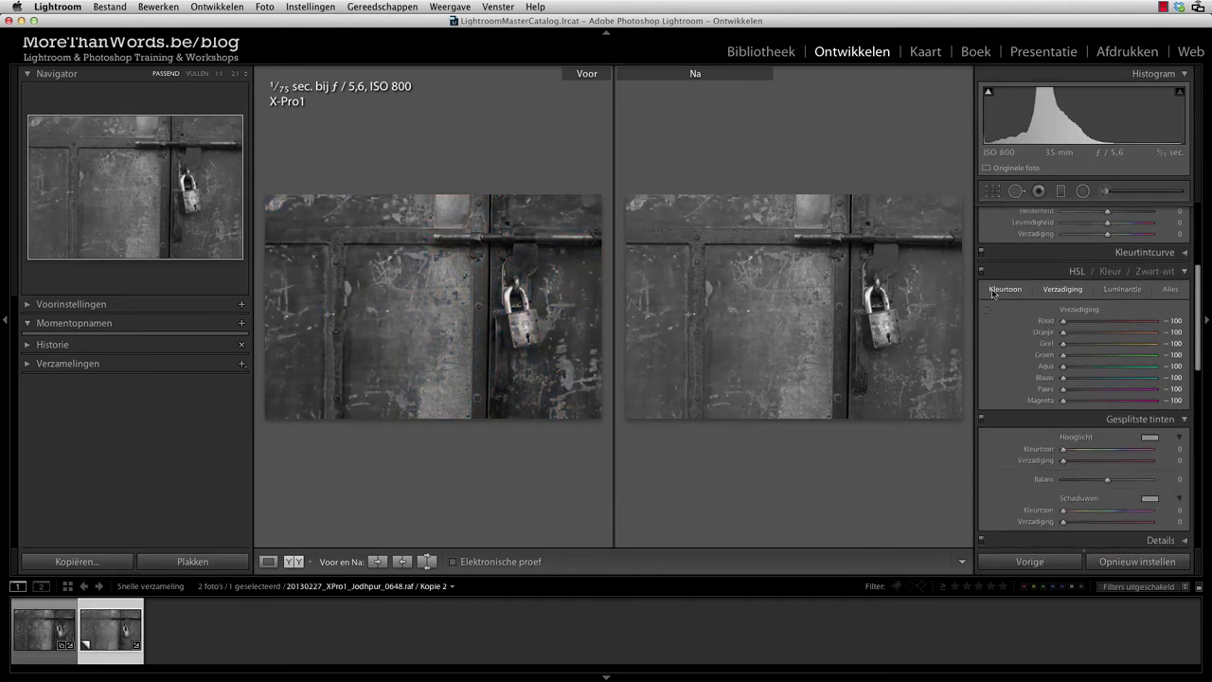
pyautogui.click(1126, 290)
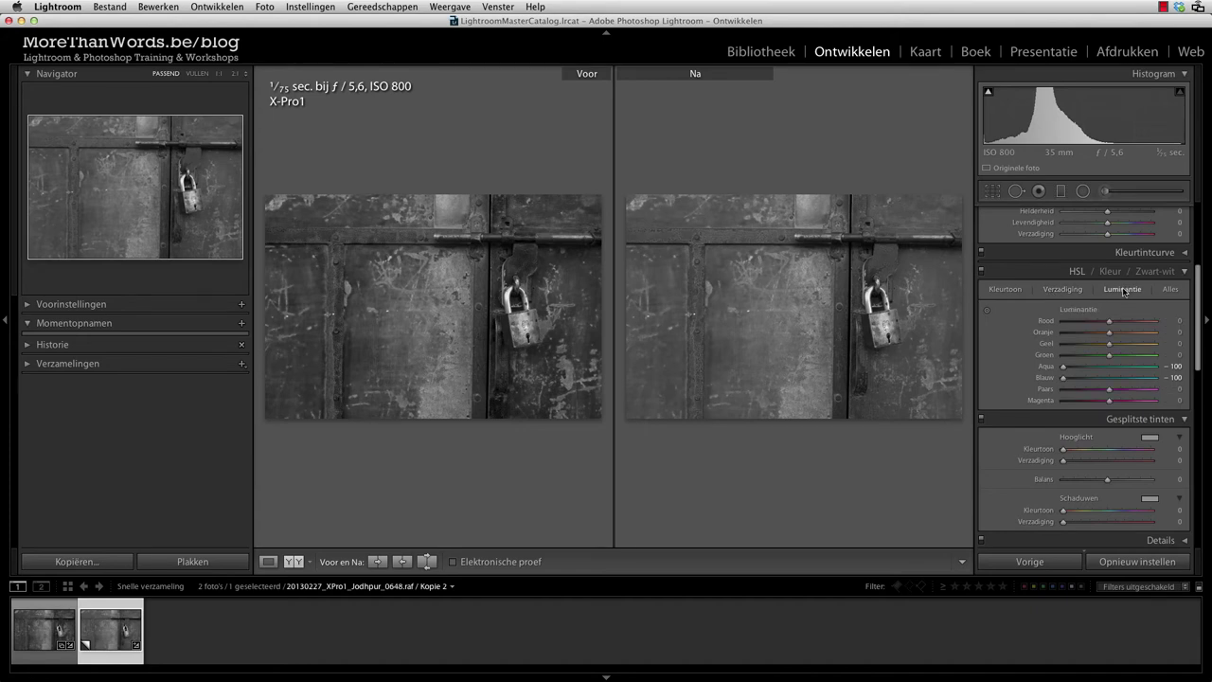
pyautogui.scroll(2, 1199, 332)
pyautogui.moveTo(1198, 332); pyautogui.dragTo(1199, 269)
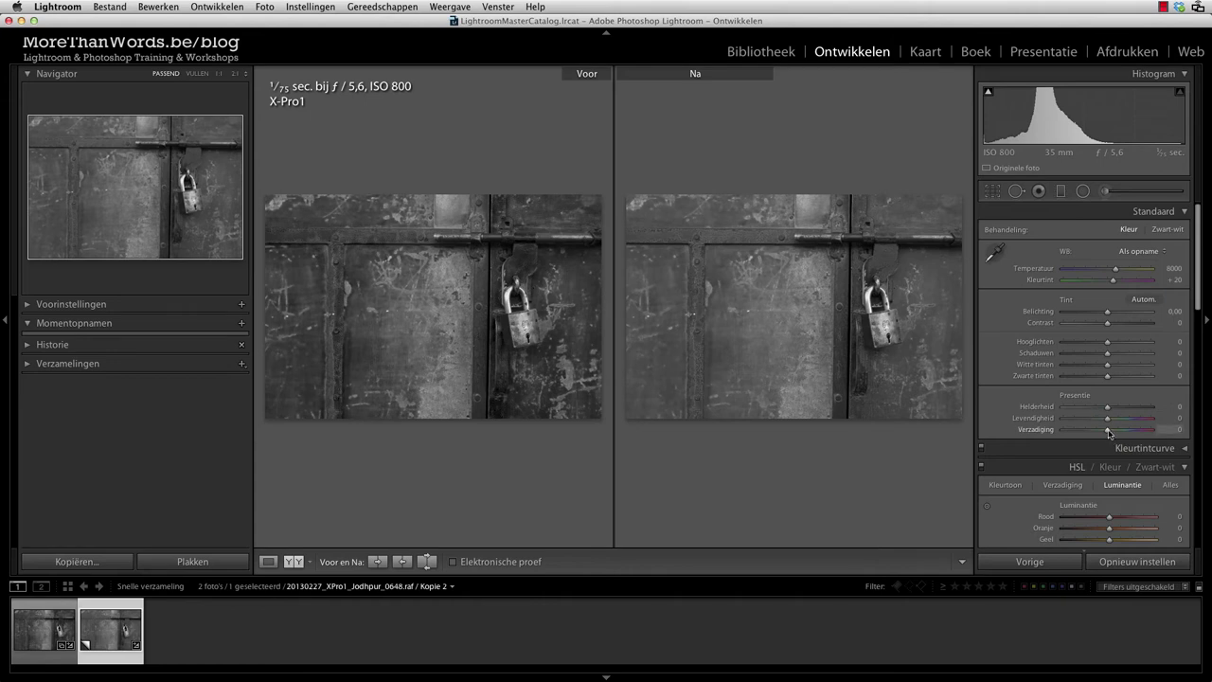
pyautogui.moveTo(1108, 432)
pyautogui.mouseDown()
pyautogui.moveTo(1158, 433)
pyautogui.moveTo(1067, 418)
pyautogui.mouseUp()
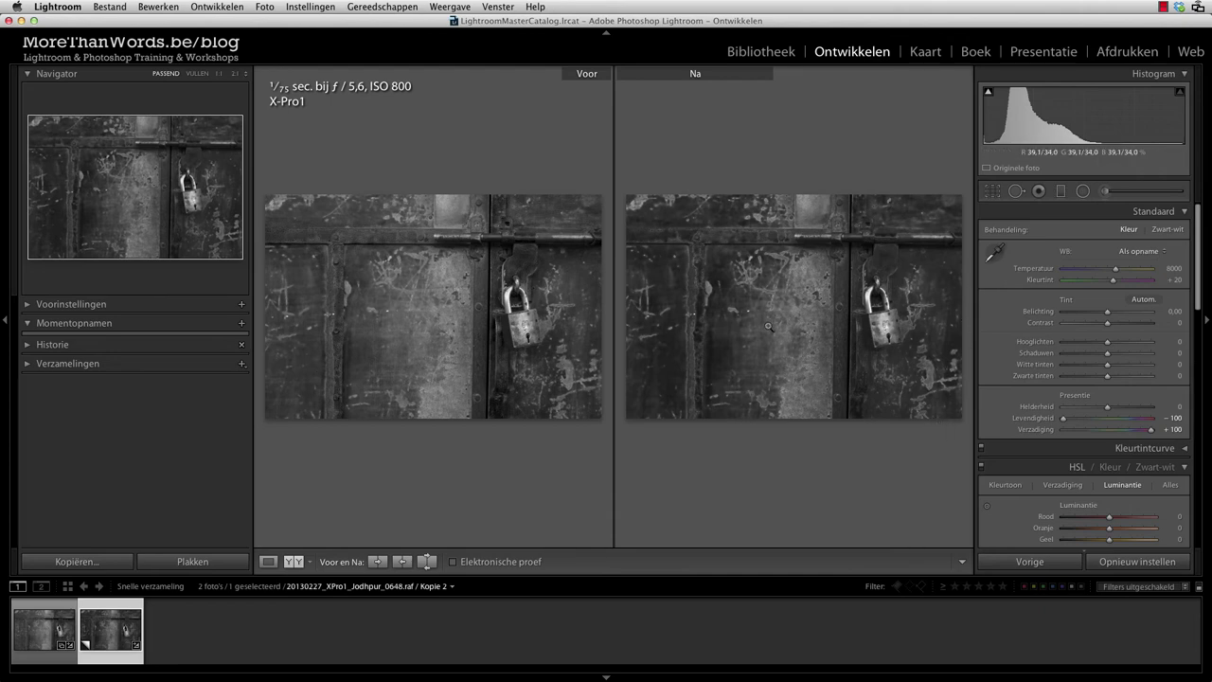
# Step: On the B&W-mix version, cool Temperature to 6015 and raise Primary Blue saturation to +15
pyautogui.click(43, 635)
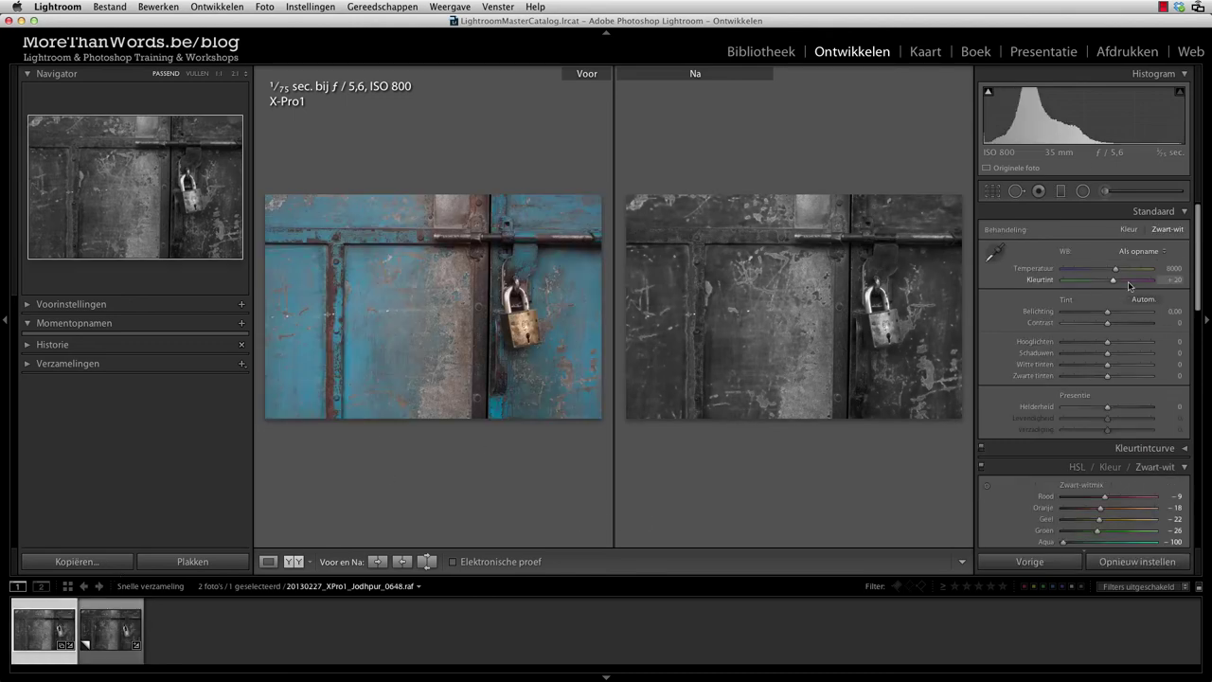
pyautogui.moveTo(1115, 269); pyautogui.dragTo(1095, 270)
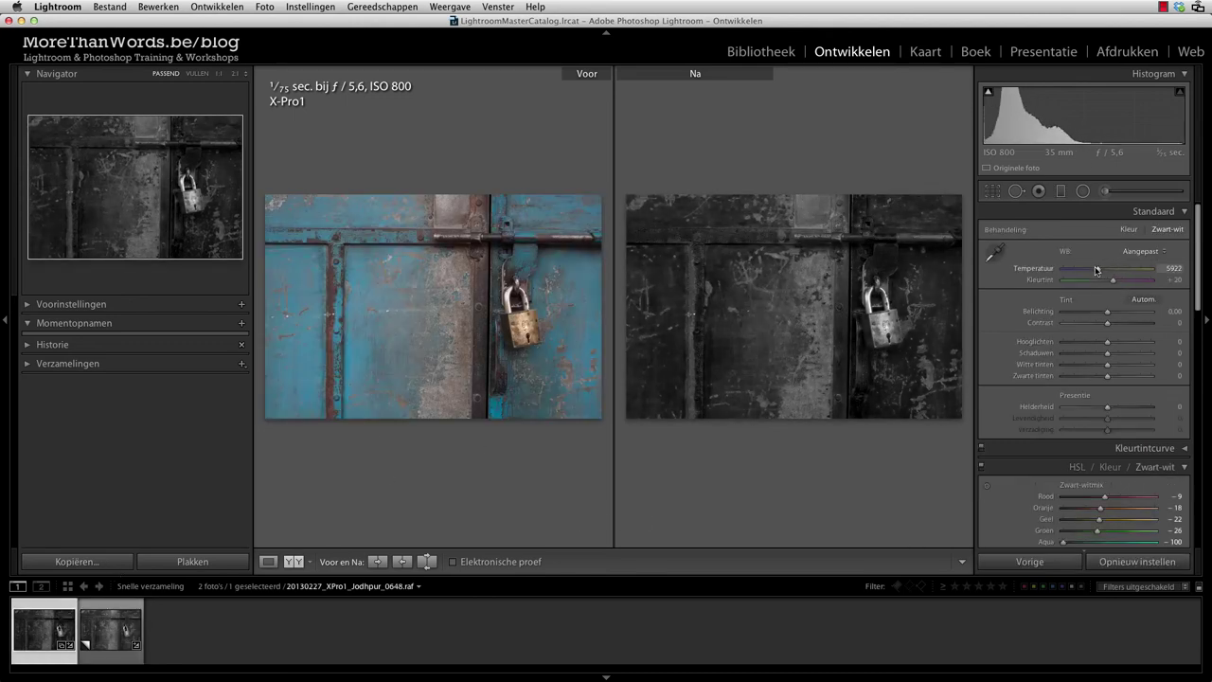
pyautogui.moveTo(1093, 269); pyautogui.dragTo(1100, 271)
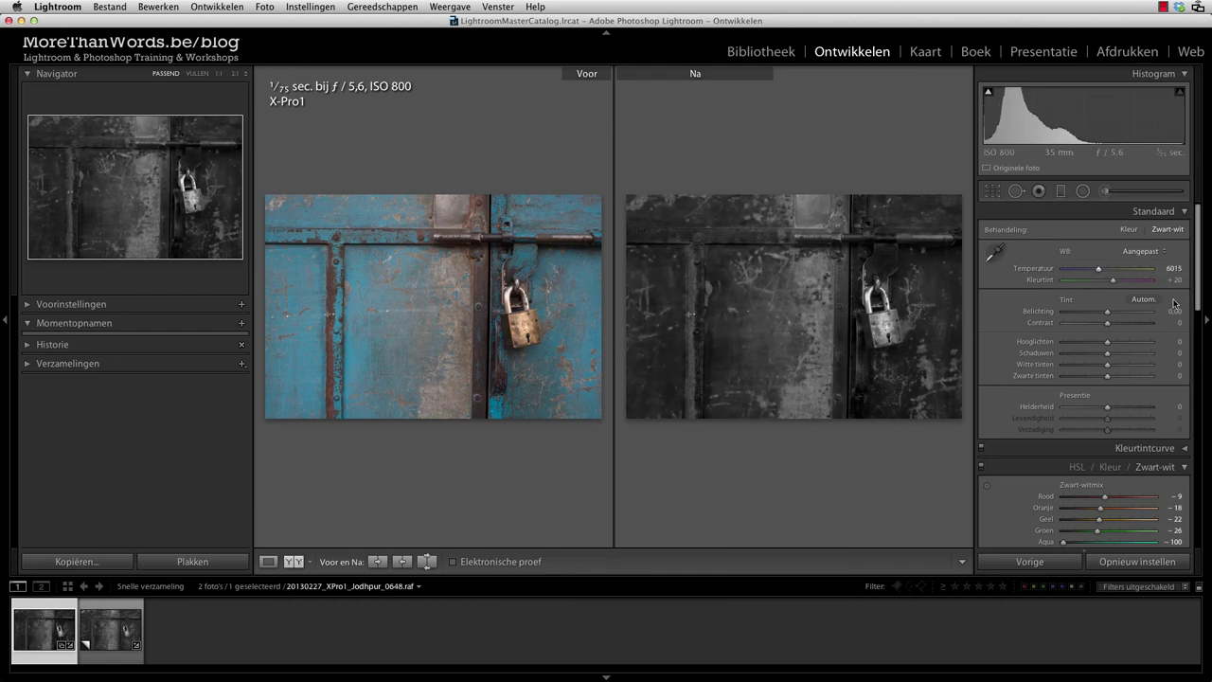
pyautogui.moveTo(1197, 296); pyautogui.dragTo(1198, 536)
pyautogui.moveTo(1109, 533); pyautogui.dragTo(1115, 538)
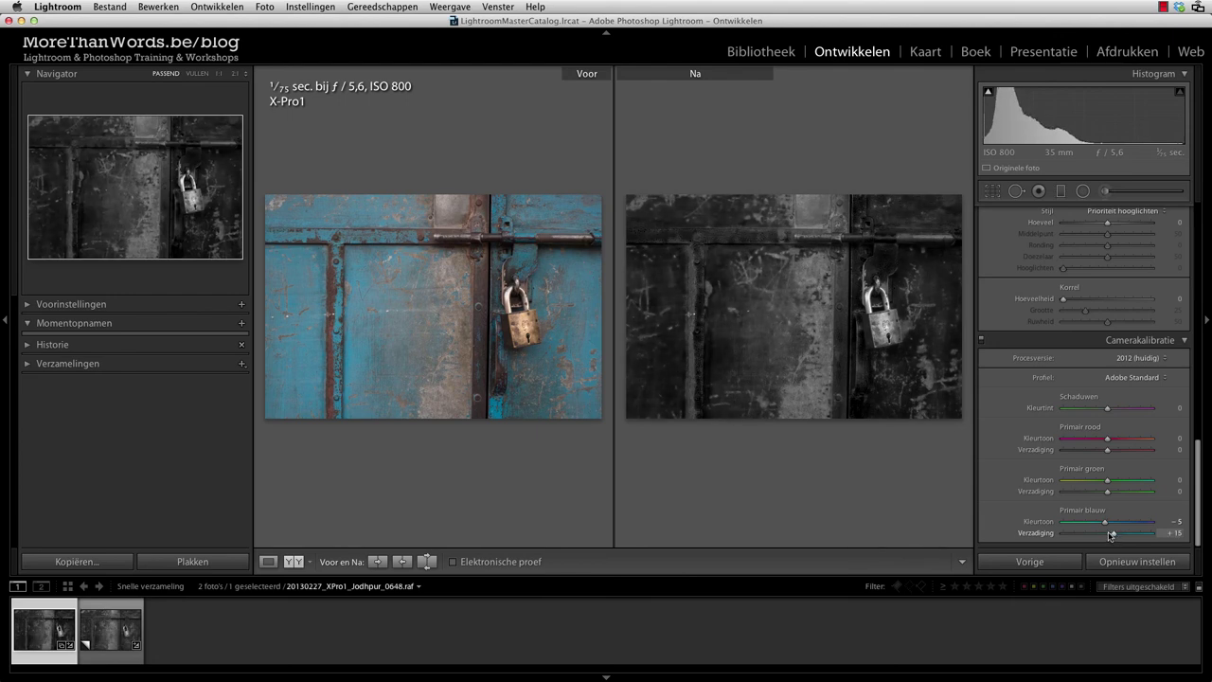
# Step: Shift the Primary Blue hue to −16 and scroll back up to the B&W Mix panel
pyautogui.moveTo(1104, 522); pyautogui.dragTo(1100, 522)
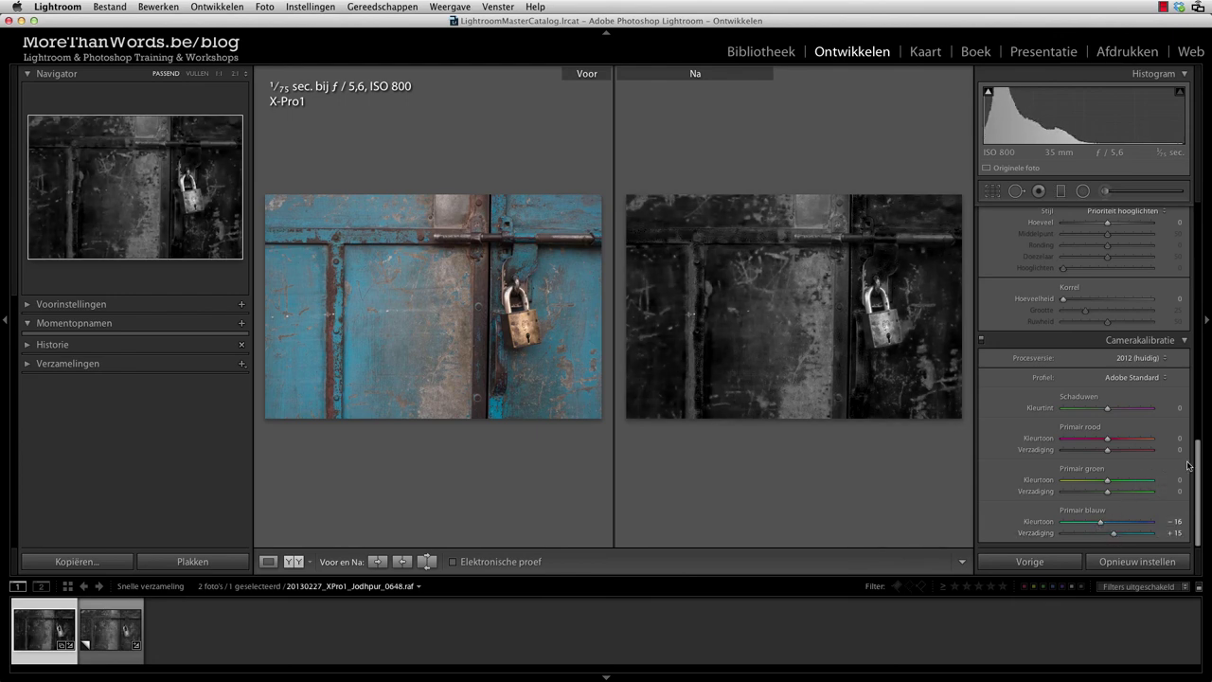
pyautogui.moveTo(1198, 465); pyautogui.dragTo(1202, 248)
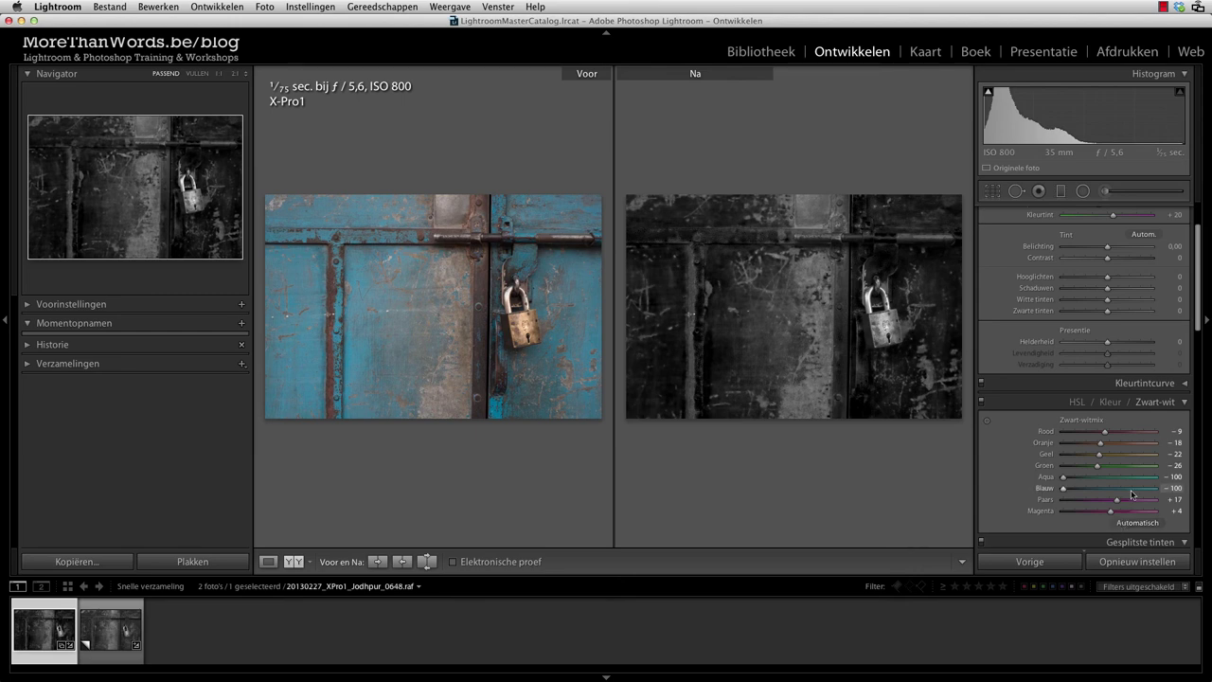
pyautogui.click(660, 323)
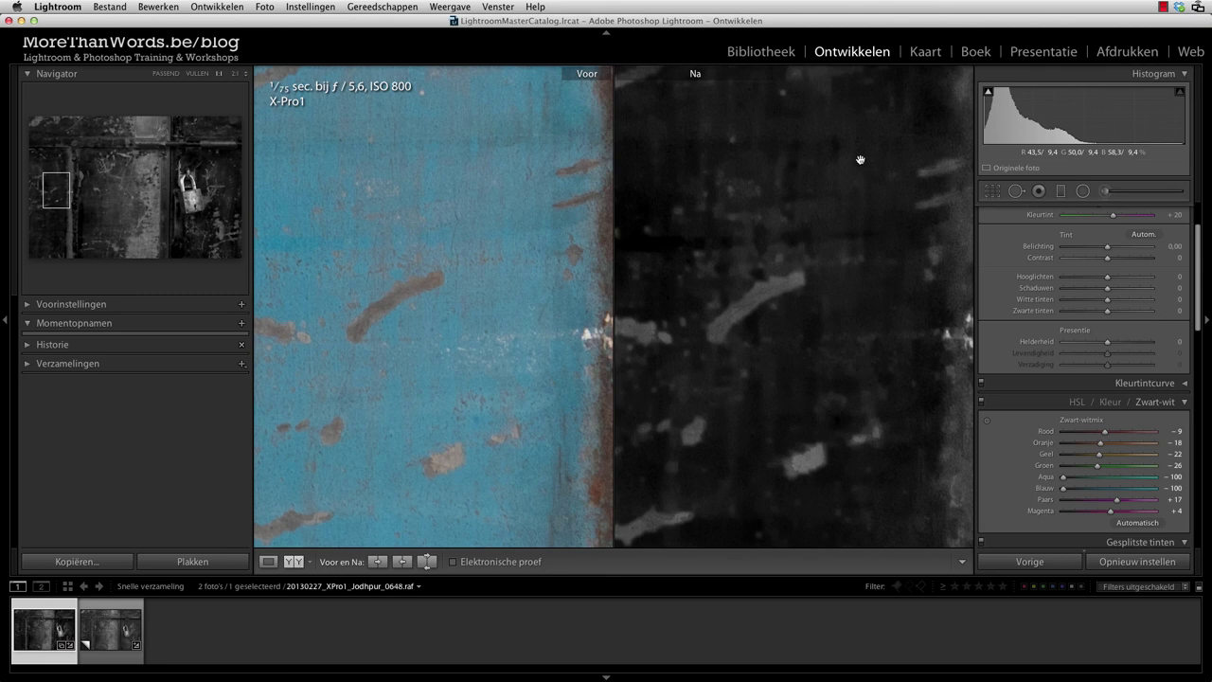
pyautogui.click(856, 193)
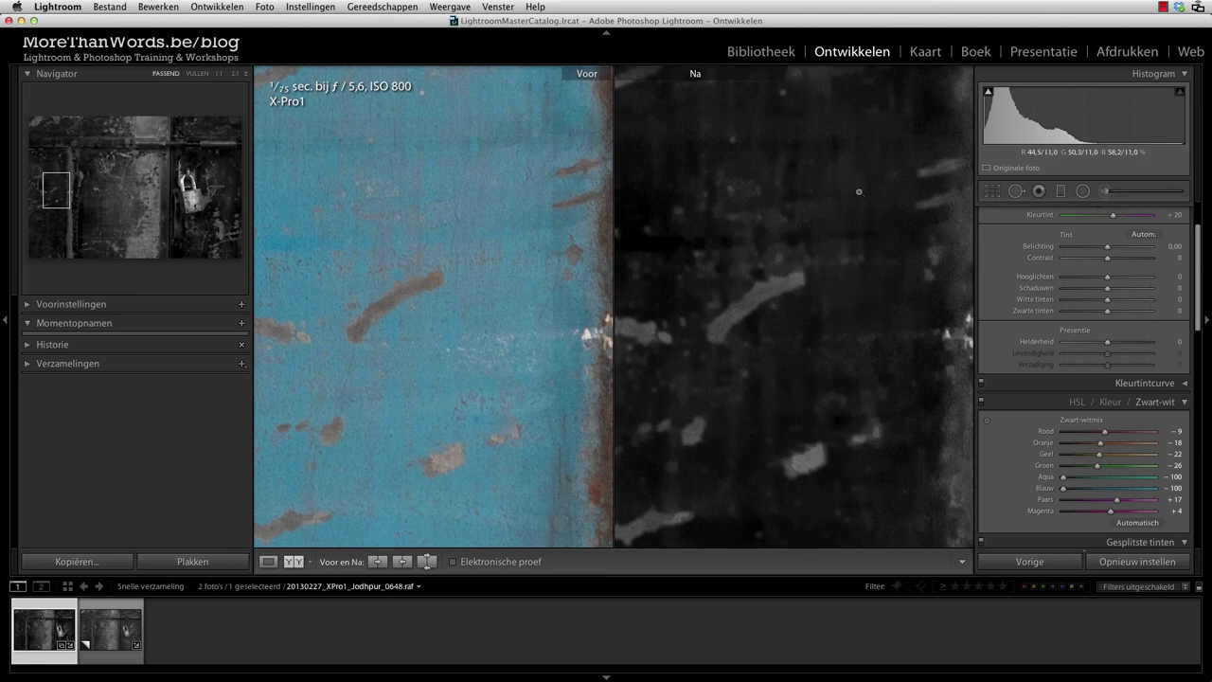